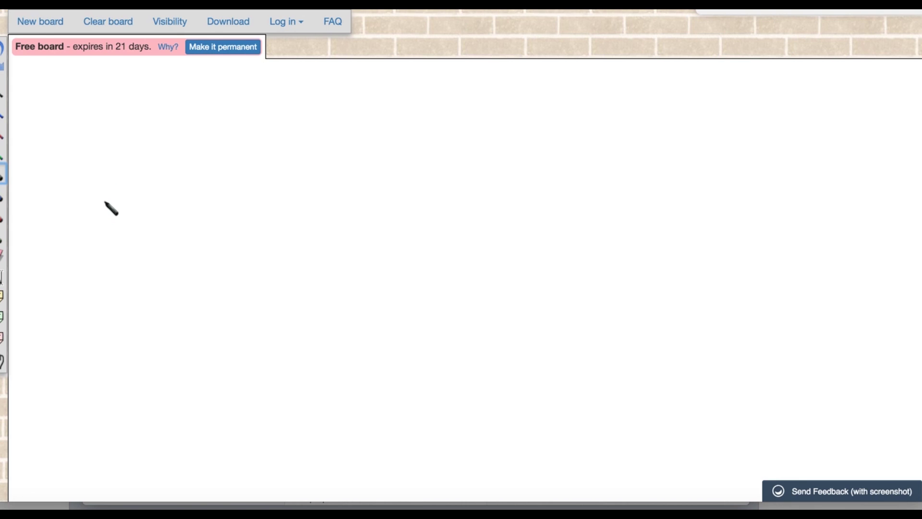
Sketch a freehand box in black on the empty whiteboard and write "CB" inside it
mouse_move(98, 187)
mouse_down()
mouse_move(104, 270)
mouse_move(195, 289)
mouse_move(220, 183)
mouse_move(121, 170)
mouse_move(97, 179)
mouse_move(100, 188)
mouse_up()
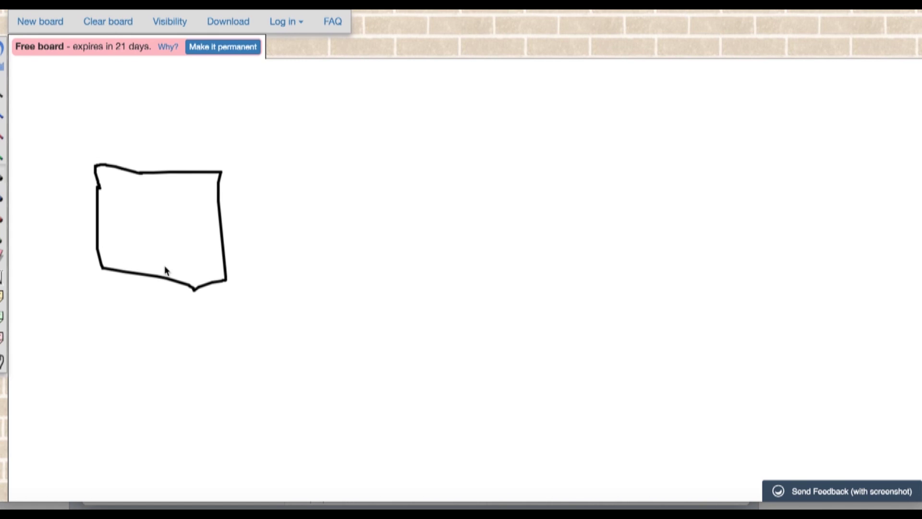
drag(95, 169, 99, 194)
mouse_move(144, 199)
mouse_down()
mouse_move(124, 201)
mouse_move(146, 220)
mouse_move(152, 194)
mouse_move(174, 217)
mouse_move(158, 219)
mouse_up()
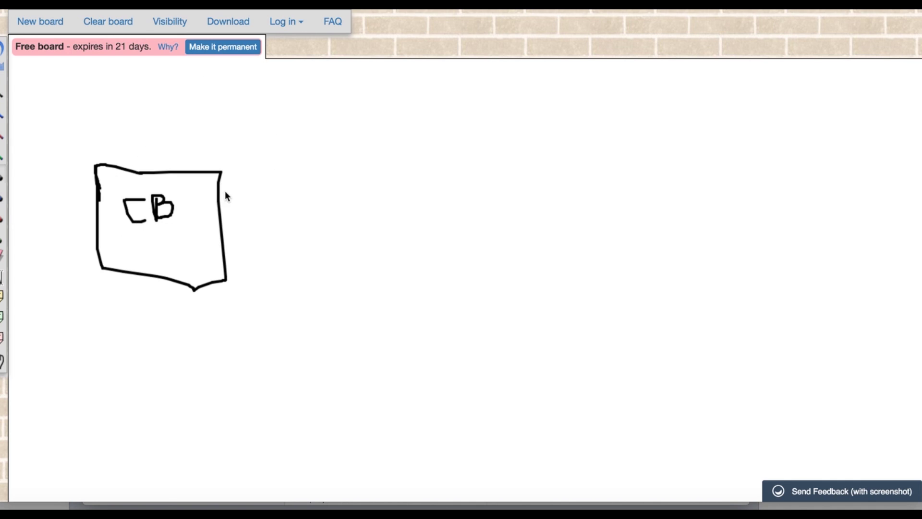
Draw an arrow pointing right from the "CB" box and sketch a second, similarly sized box at its tip
mouse_move(221, 220)
mouse_down()
mouse_move(276, 220)
mouse_move(262, 229)
mouse_move(278, 221)
mouse_move(263, 214)
mouse_up()
mouse_move(284, 169)
mouse_down()
mouse_move(290, 283)
mouse_move(419, 268)
mouse_move(411, 168)
mouse_move(284, 163)
mouse_up()
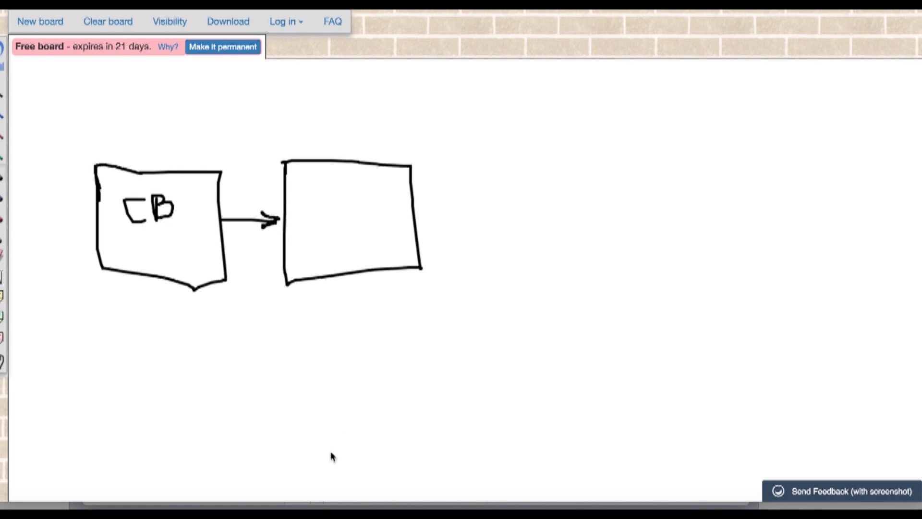
drag(315, 502, 315, 513)
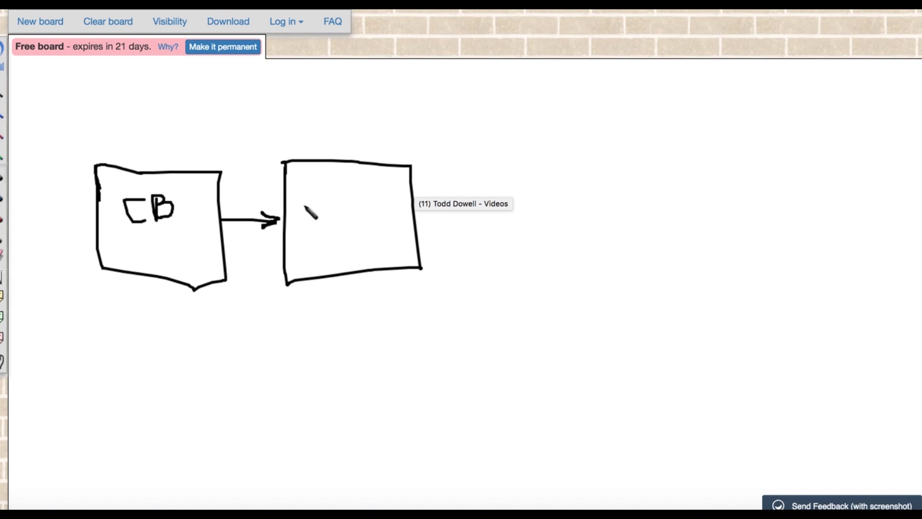
Write "Video" inside the second box and draw an arrow pointing right from its edge
mouse_move(313, 200)
mouse_down()
mouse_move(315, 223)
mouse_move(324, 187)
mouse_move(335, 221)
mouse_up()
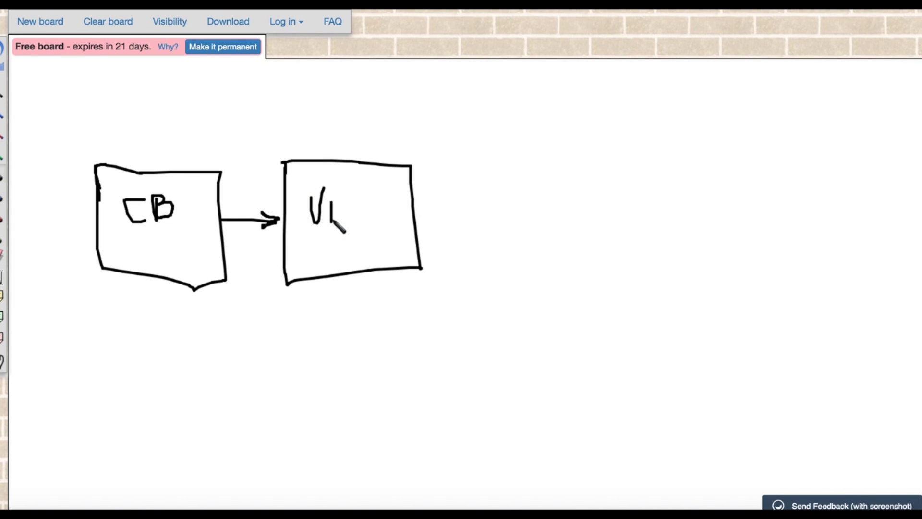
mouse_move(354, 192)
mouse_down()
mouse_move(352, 220)
mouse_move(380, 198)
mouse_move(388, 216)
mouse_up()
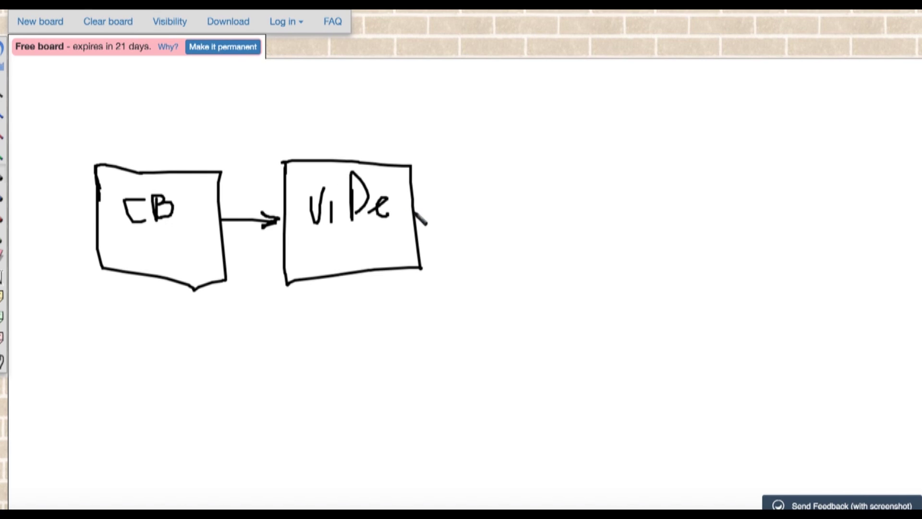
drag(415, 211, 479, 207)
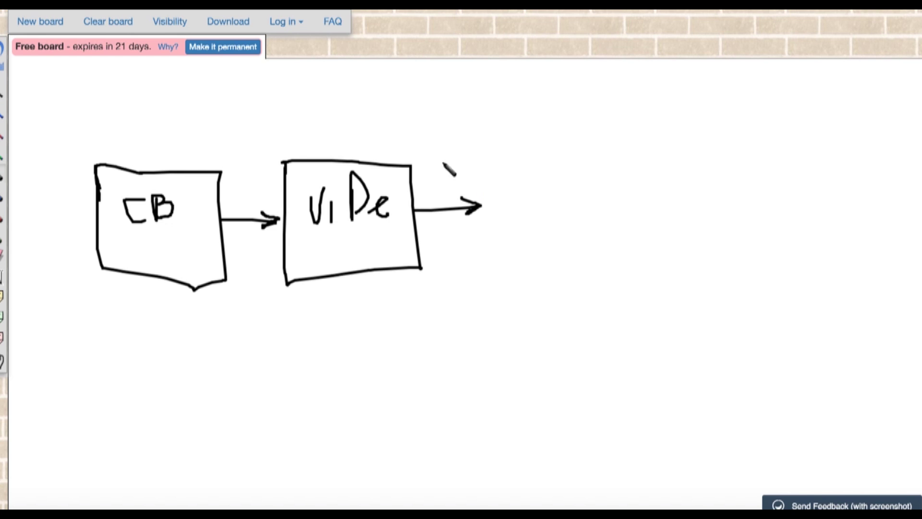
mouse_move(396, 205)
mouse_down()
mouse_move(401, 222)
mouse_move(396, 217)
mouse_up()
drag(376, 176, 386, 188)
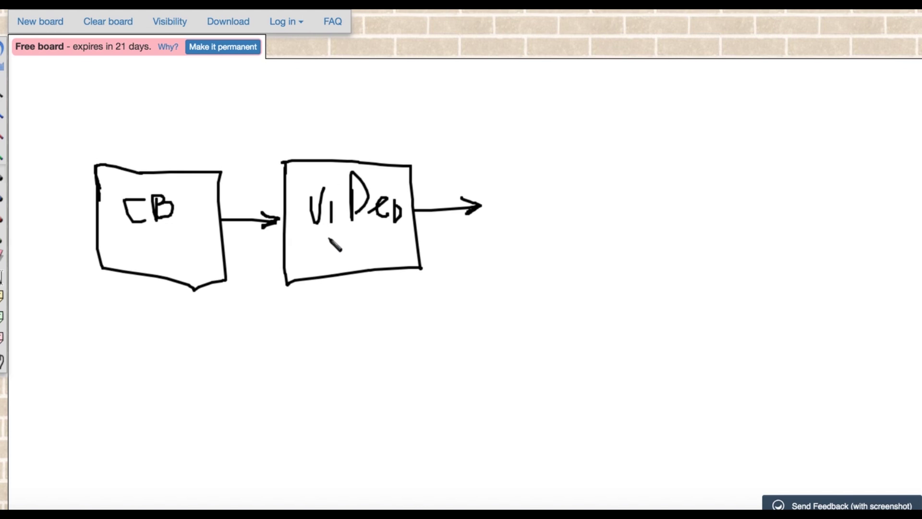
Sketch a third box at the tip of the second arrow and write "MC" inside it
mouse_move(485, 154)
mouse_down()
mouse_move(486, 184)
mouse_move(521, 273)
mouse_move(613, 264)
mouse_move(600, 165)
mouse_move(483, 154)
mouse_up()
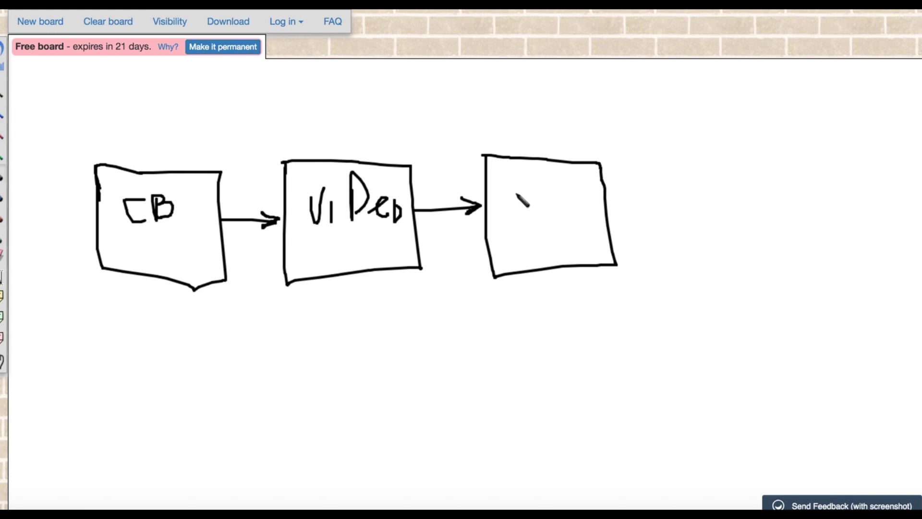
mouse_move(511, 208)
mouse_down()
mouse_move(524, 198)
mouse_move(544, 213)
mouse_up()
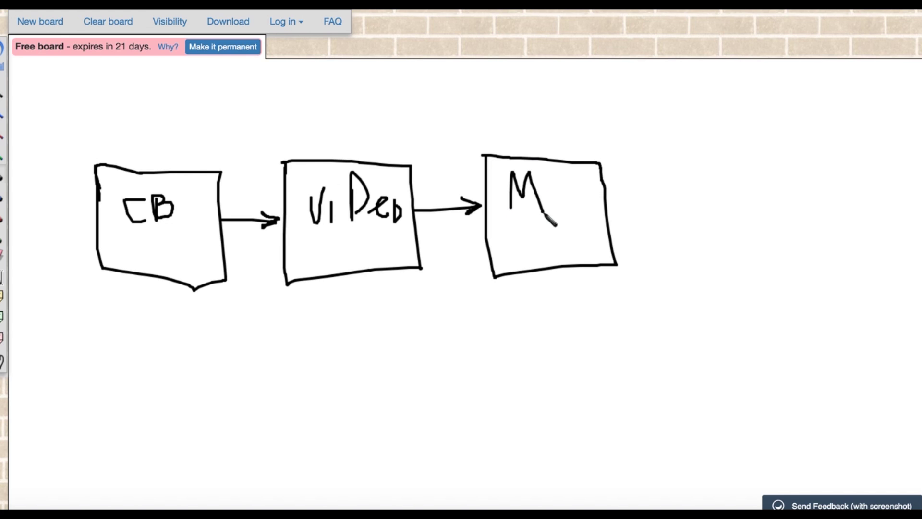
mouse_move(576, 186)
mouse_down()
mouse_move(554, 197)
mouse_move(580, 206)
mouse_up()
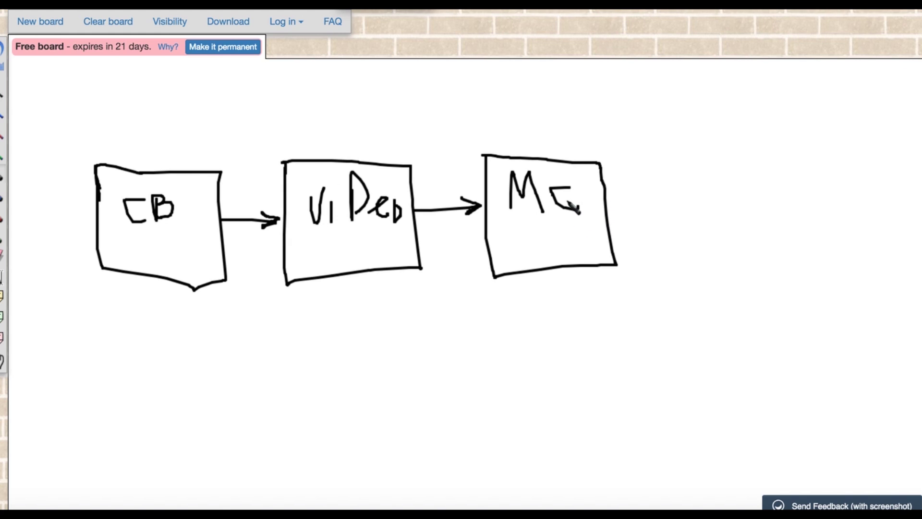
drag(318, 245, 363, 264)
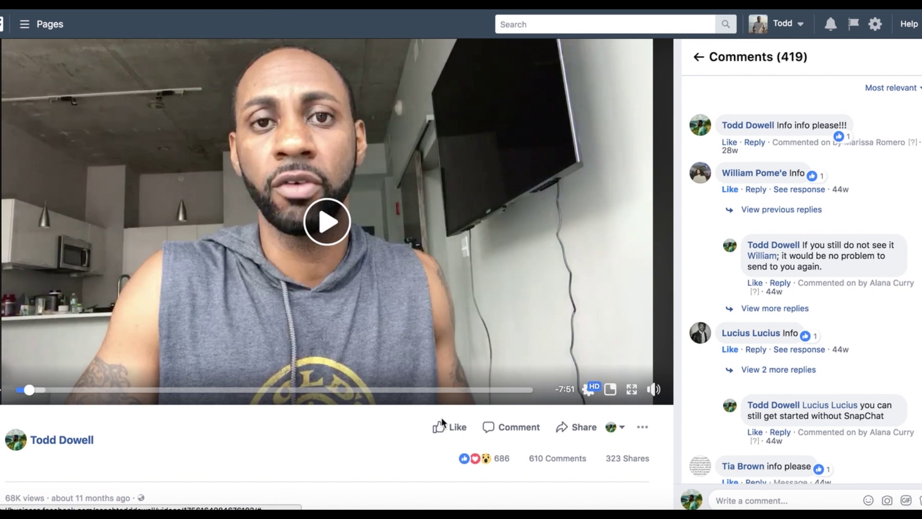
Examine the Facebook page video's statistics, highlighting how long ago it was posted and clearing the selection
drag(75, 498, 129, 494)
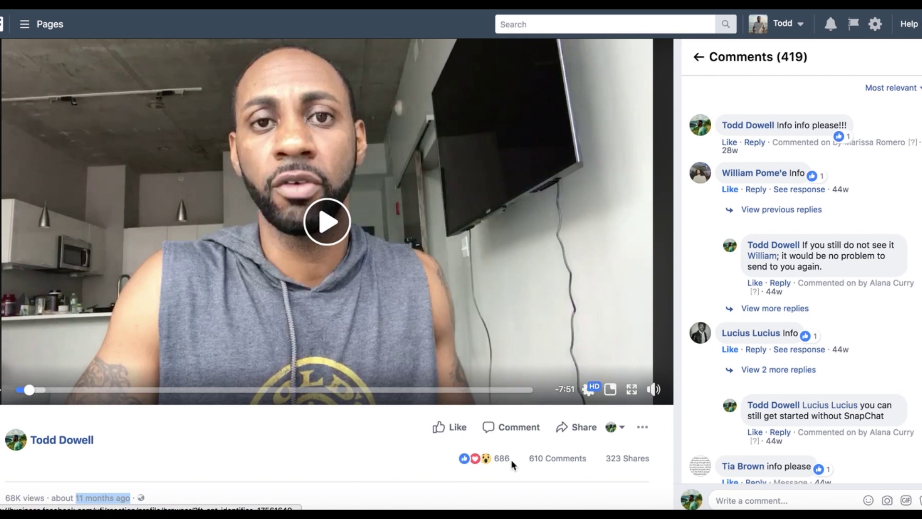
mouse_move(547, 465)
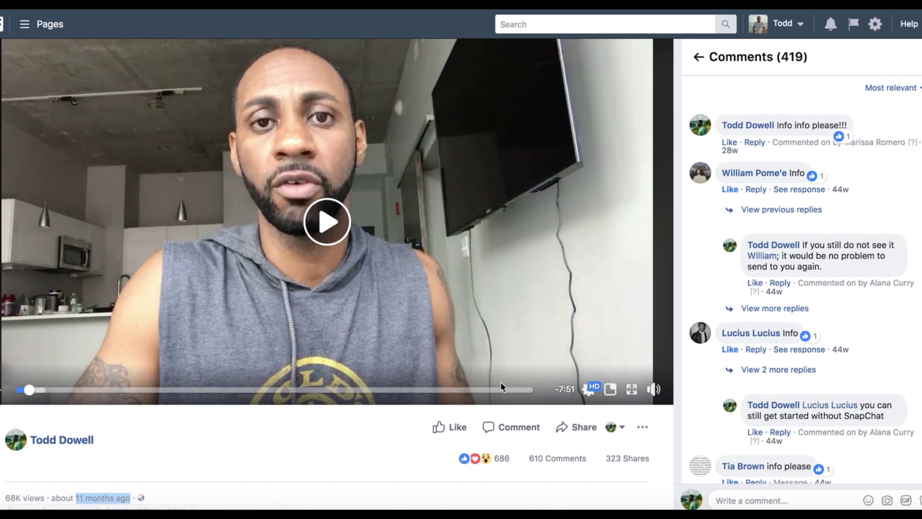
click(169, 495)
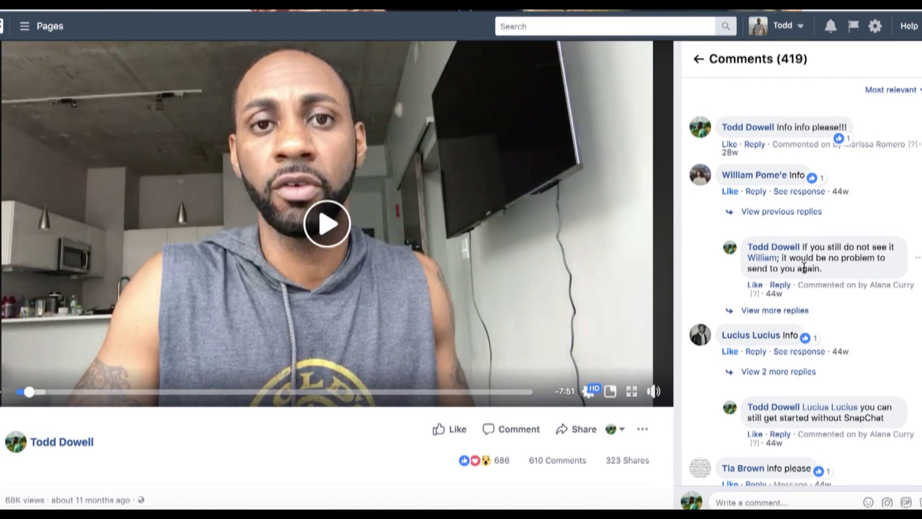
Read through the viewers' comments asking for info and the page's replies beside the video
scroll(804, 267, down, 3)
scroll(802, 273, down, 20)
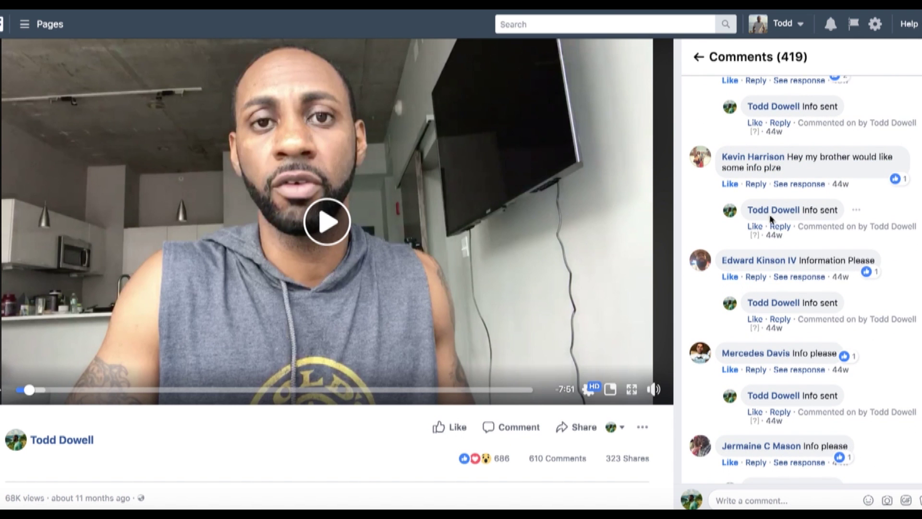
scroll(803, 307, down, 10)
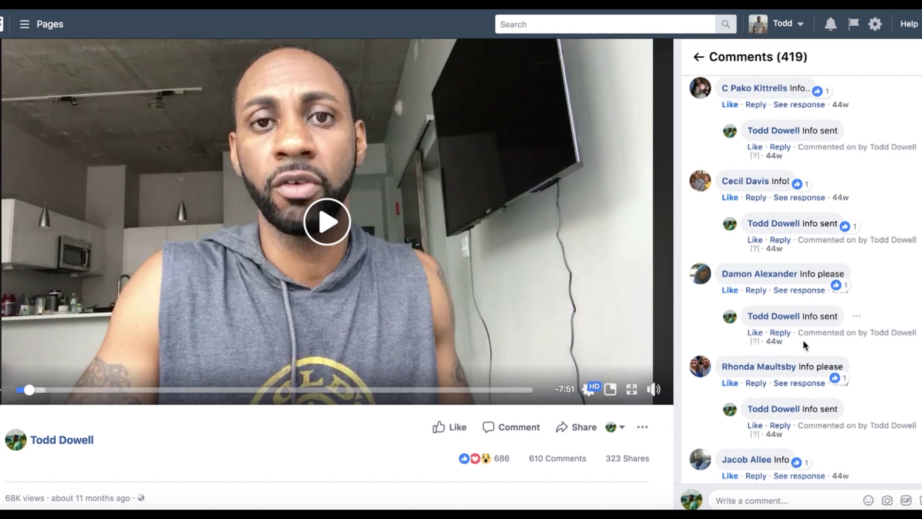
scroll(802, 340, down, 3)
scroll(803, 338, down, 8)
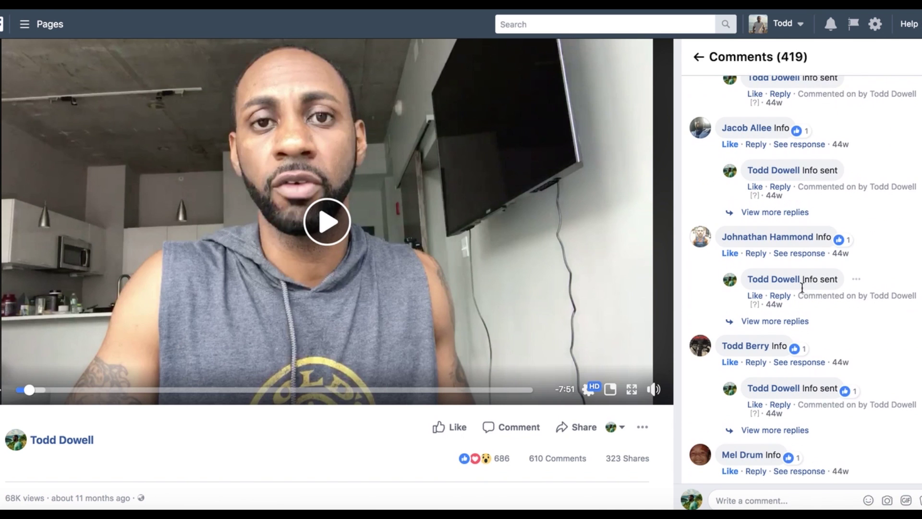
scroll(803, 287, down, 5)
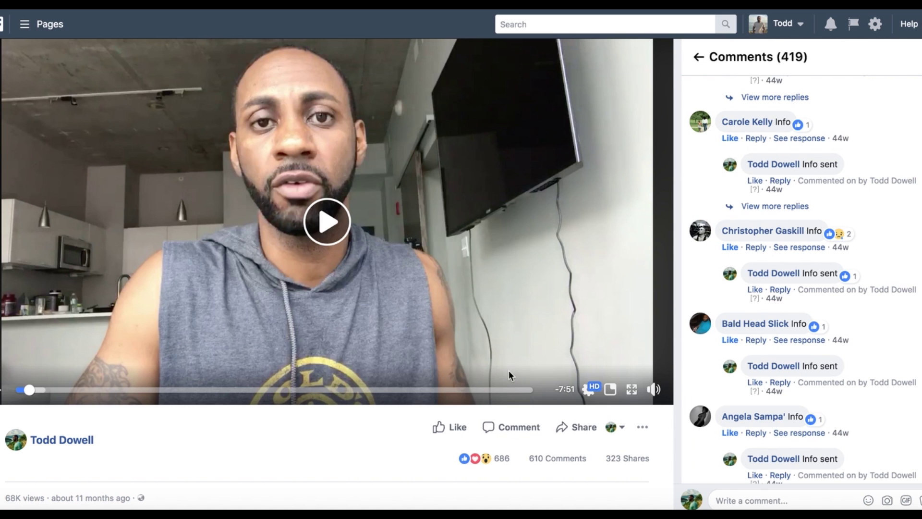
Preview who shared the video, and review the remaining loaded comments down to the end of the list
mouse_move(649, 397)
mouse_move(623, 462)
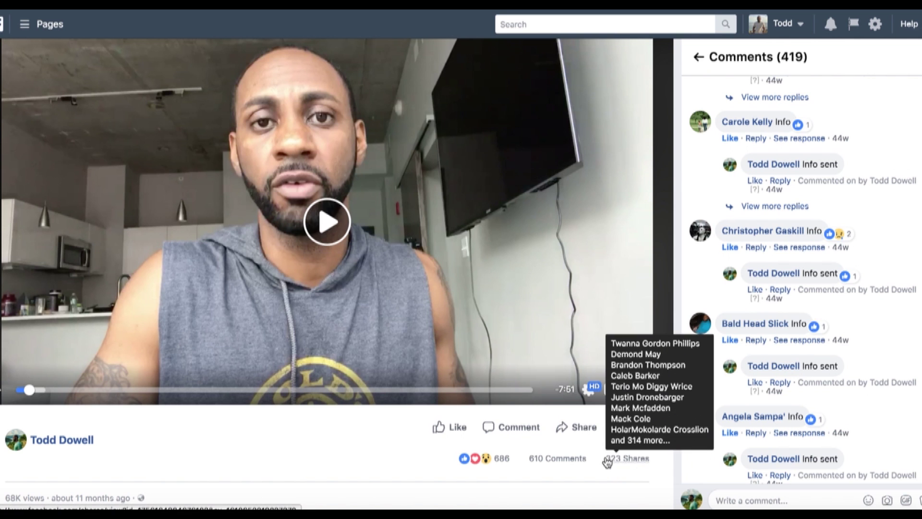
scroll(810, 408, down, 10)
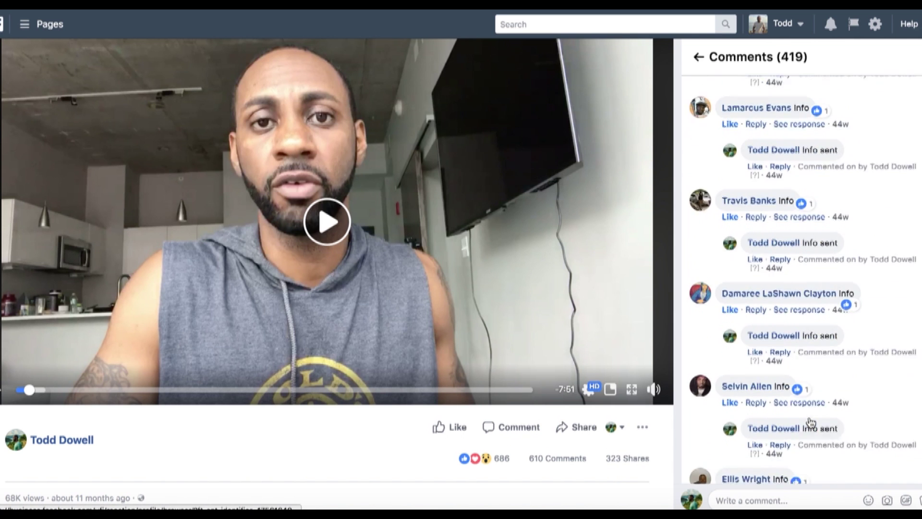
scroll(809, 421, down, 5)
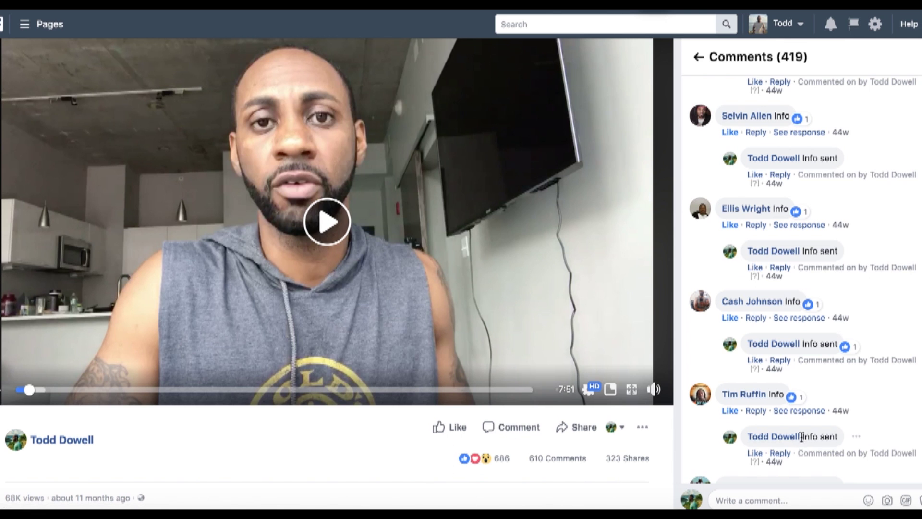
scroll(801, 436, down, 20)
scroll(801, 436, down, 20)
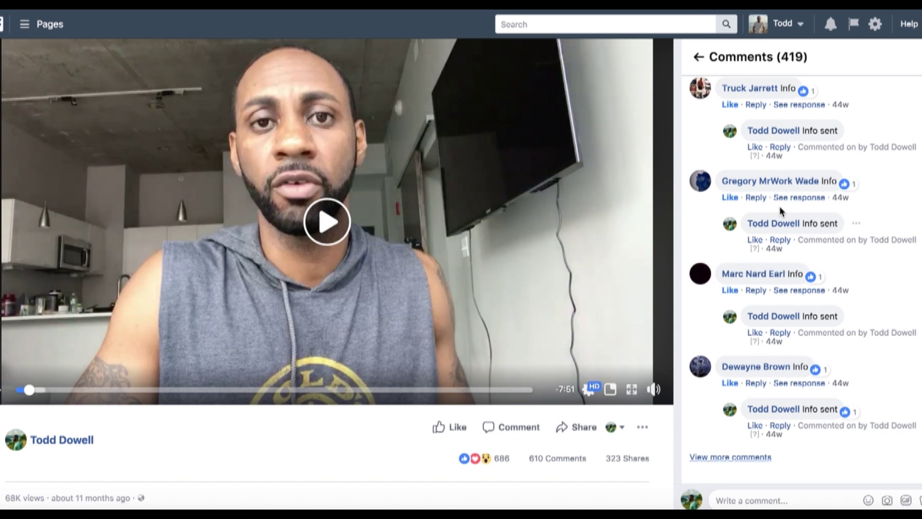
Switch from the video page to the Facebook news feed
click(509, 4)
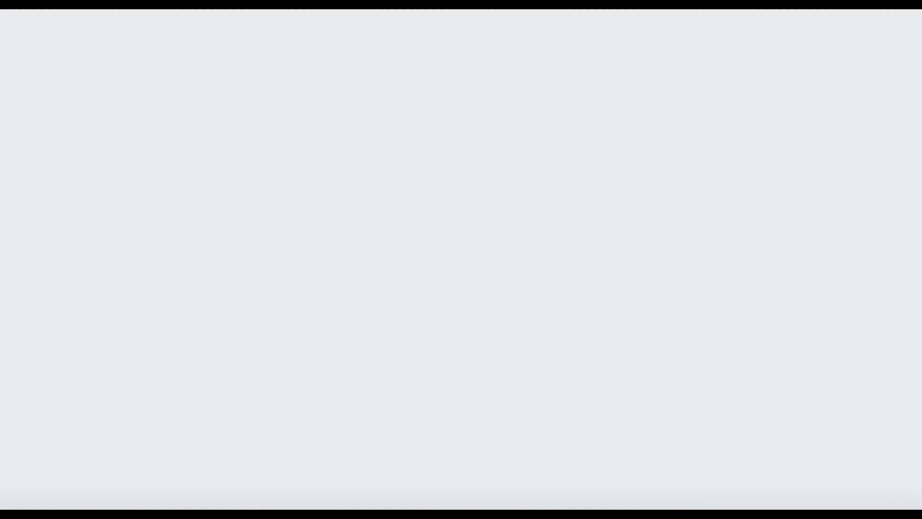
scroll(335, 71, down, 1)
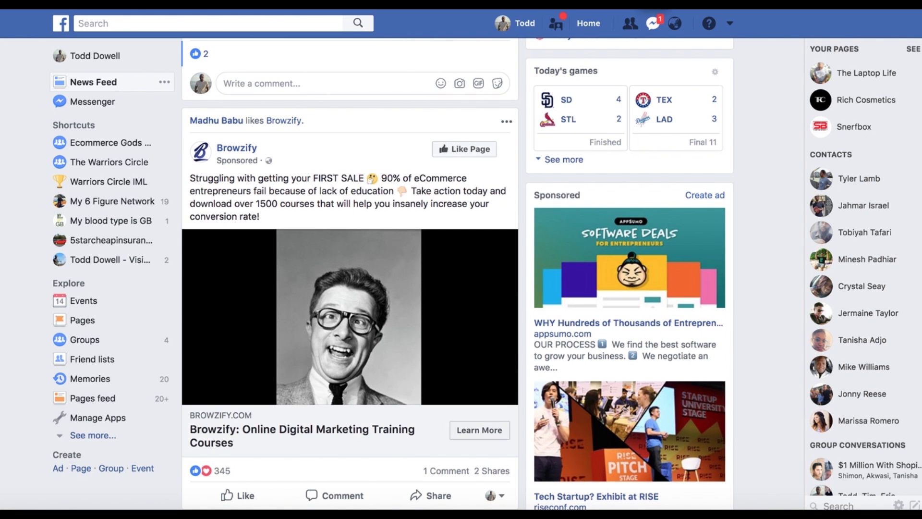
scroll(232, 41, up, 10)
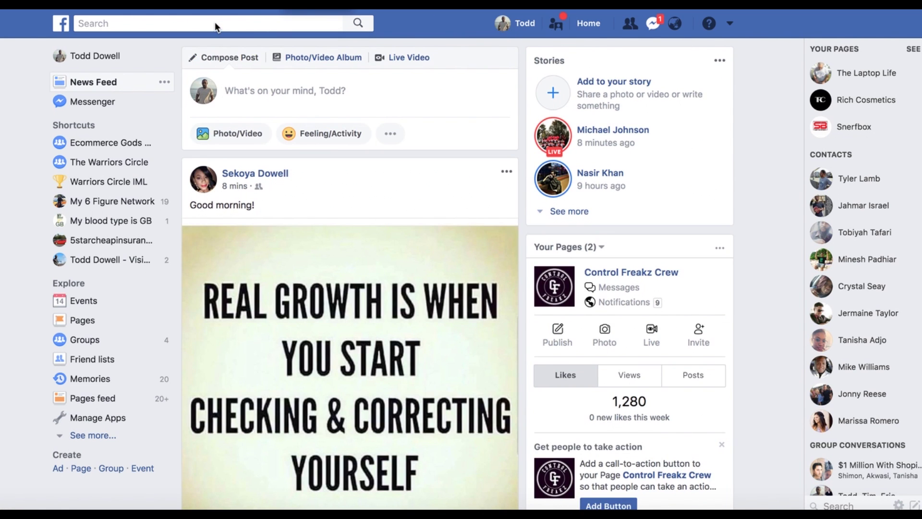
Search Facebook videos for "like, share, comment info"
click(202, 23)
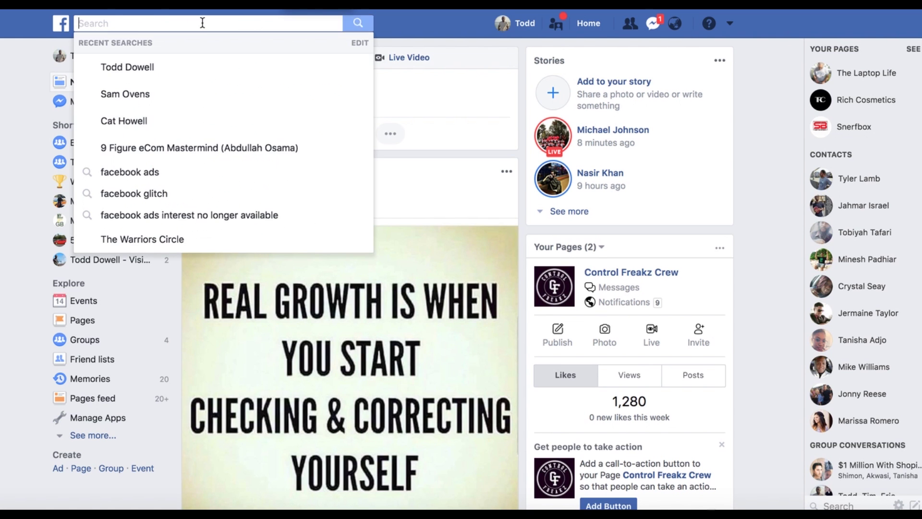
text(like)
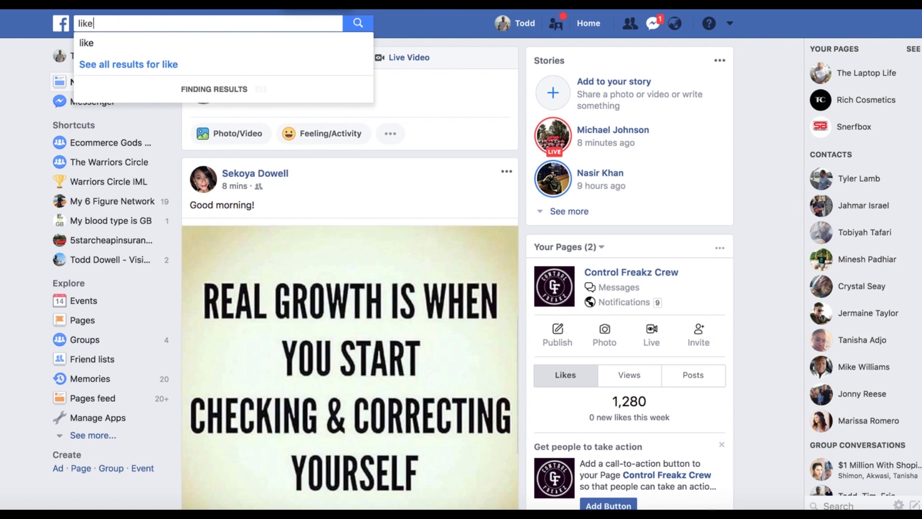
key(Return)
key(BackSpace)
text(e, share,)
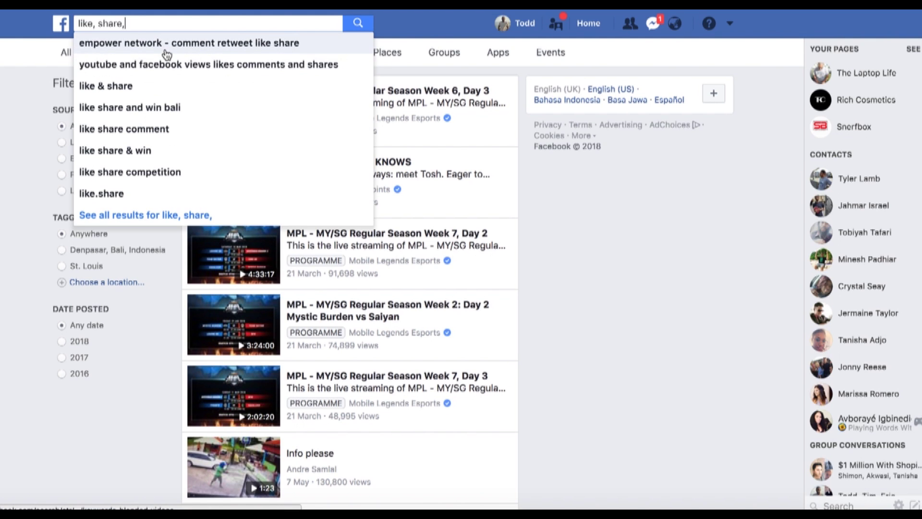
text( comeen)
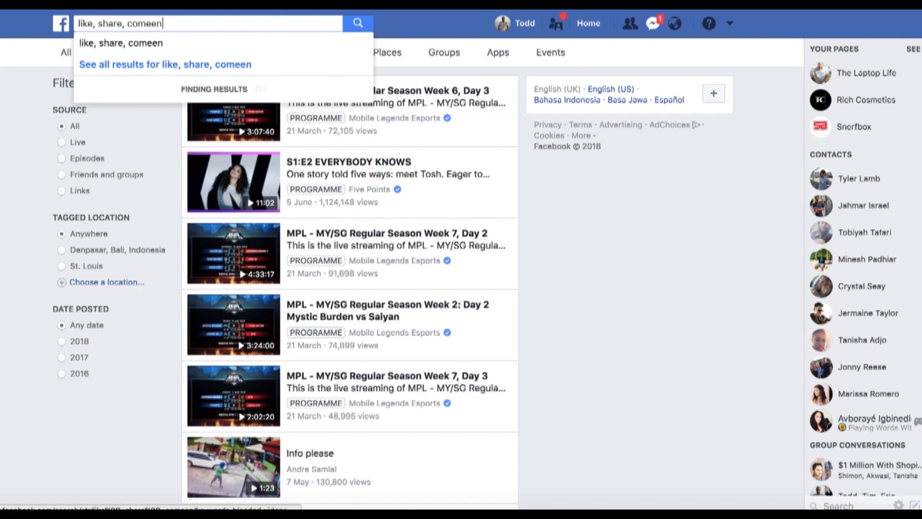
key(BackSpace)
key(BackSpace)
text(ment in)
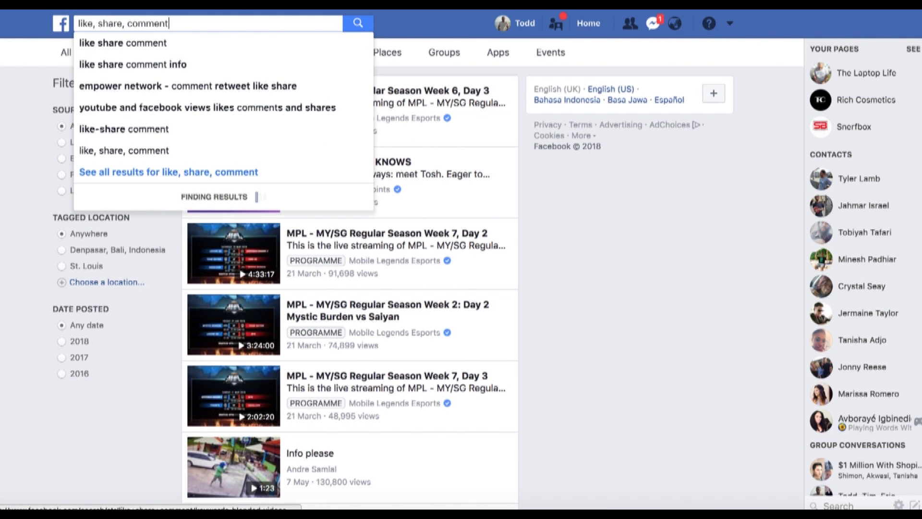
text(fo)
key(Return)
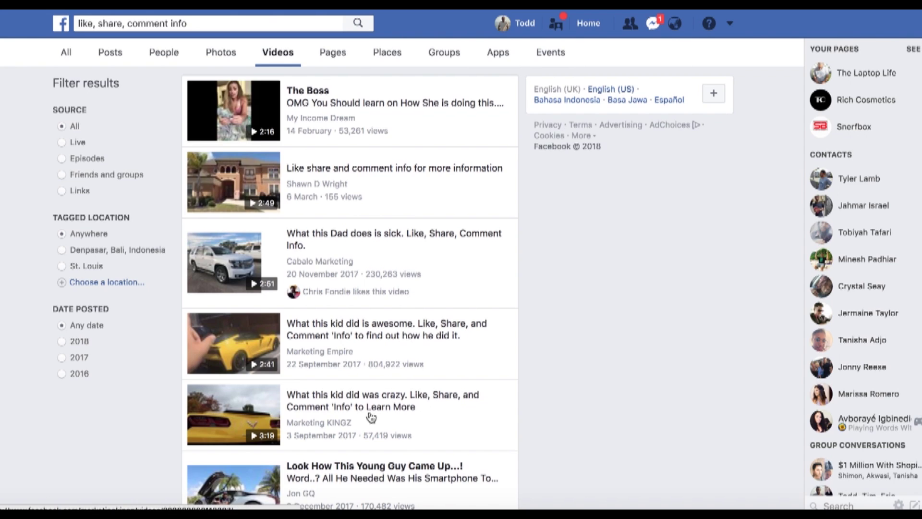
Browse the video results and open Marketing Empire's "What this kid did is awesome. Like, Share, and Comment 'Info'" video
scroll(444, 403, down, 2)
scroll(444, 402, down, 6)
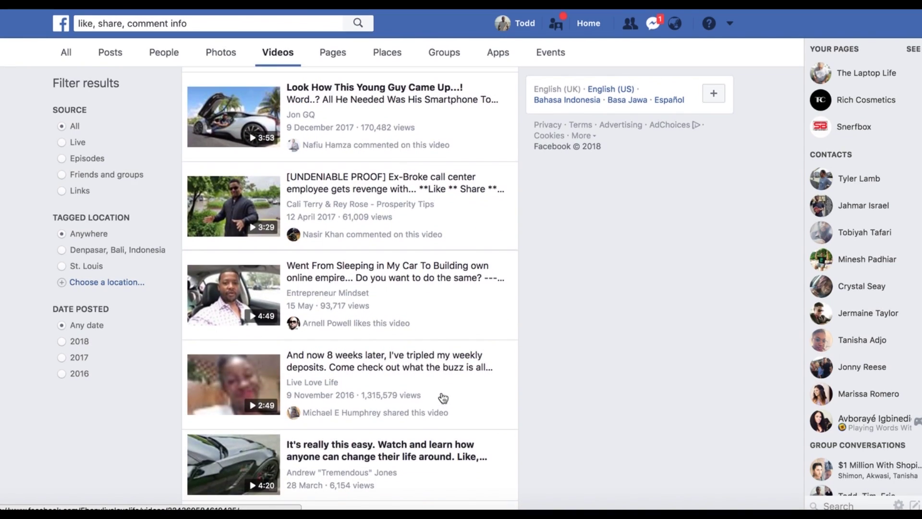
scroll(437, 350, up, 8)
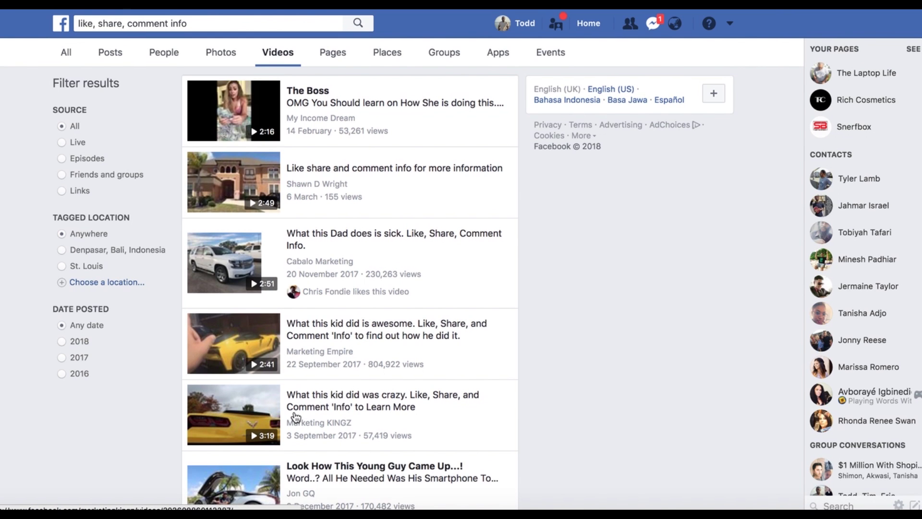
click(358, 327)
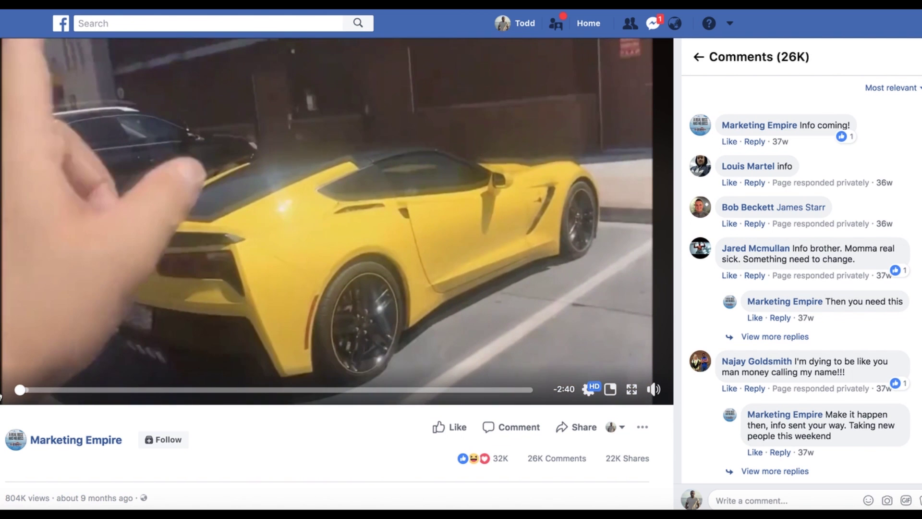
Pause the Marketing Empire video and view its sharing options without sharing it
click(276, 220)
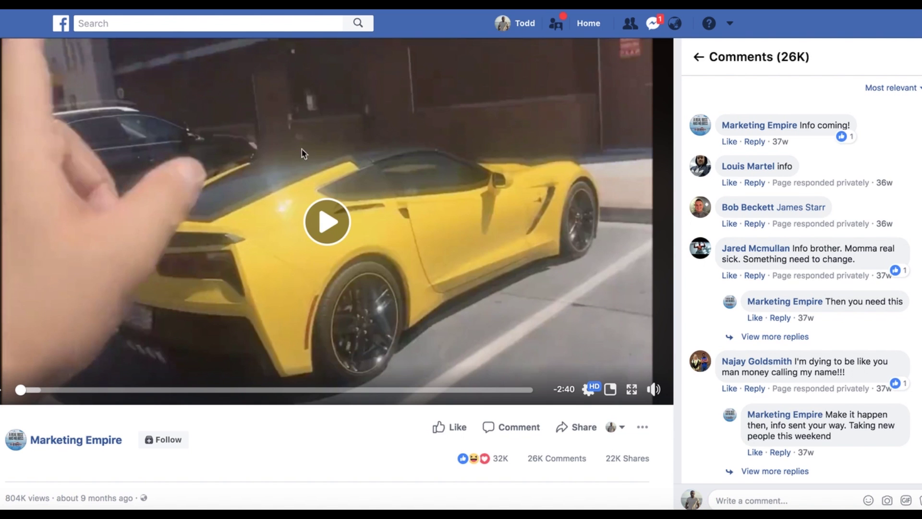
click(570, 435)
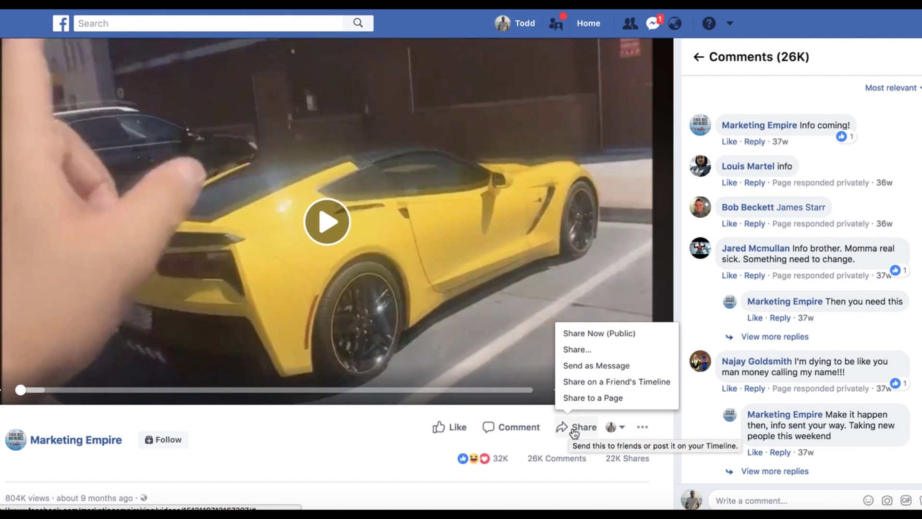
click(363, 429)
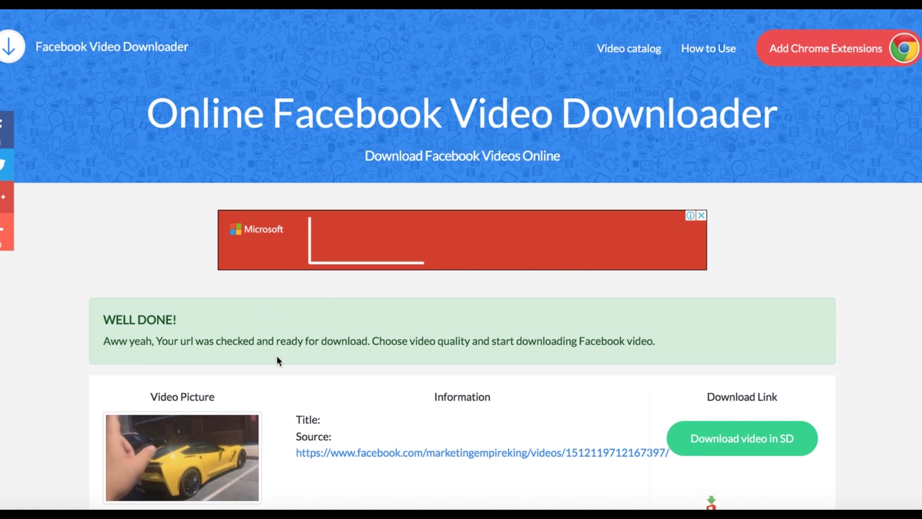
Examine the Online Facebook Video Downloader page for the yellow car video, including its download link, updates and frequently asked questions
scroll(276, 360, down, 4)
scroll(480, 271, up, 4)
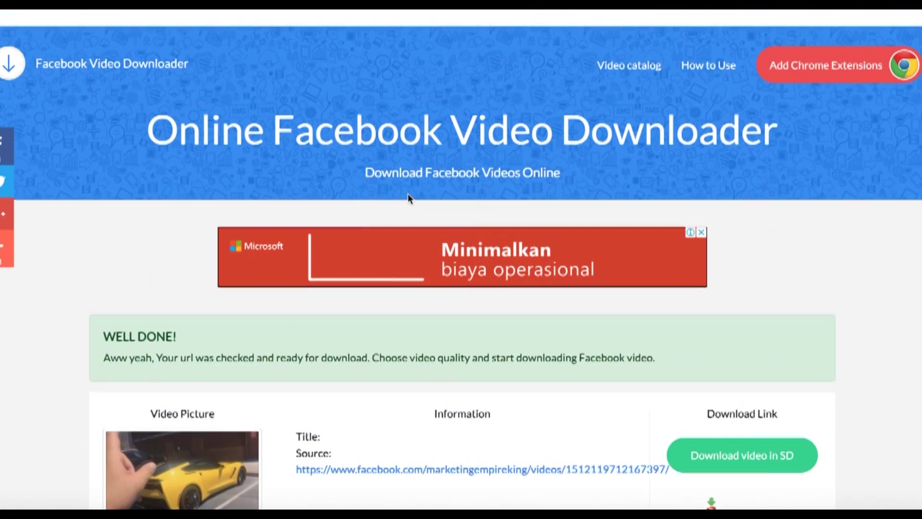
scroll(581, 381, down, 5)
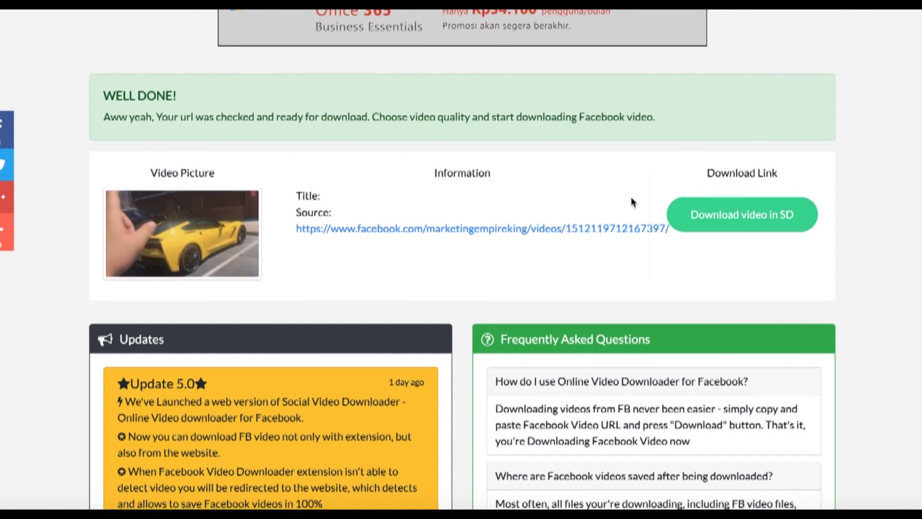
scroll(632, 198, down, 3)
scroll(632, 198, up, 6)
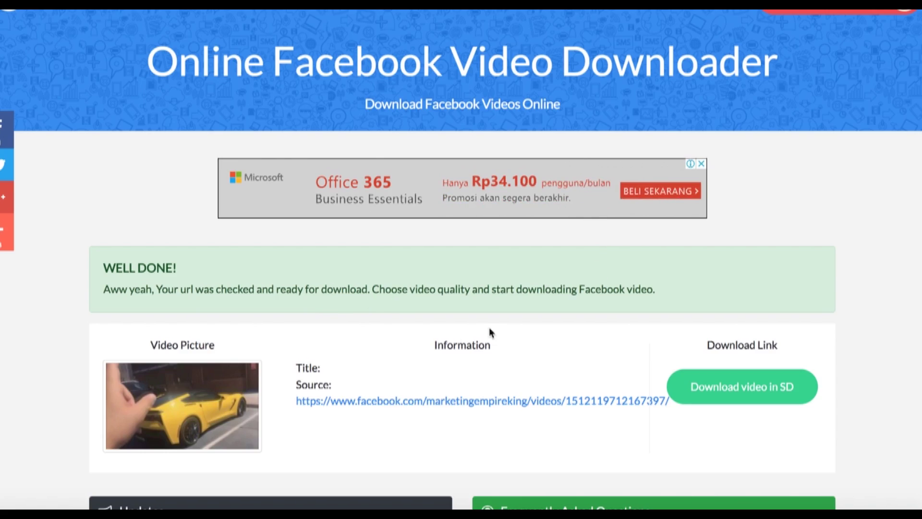
scroll(401, 346, down, 6)
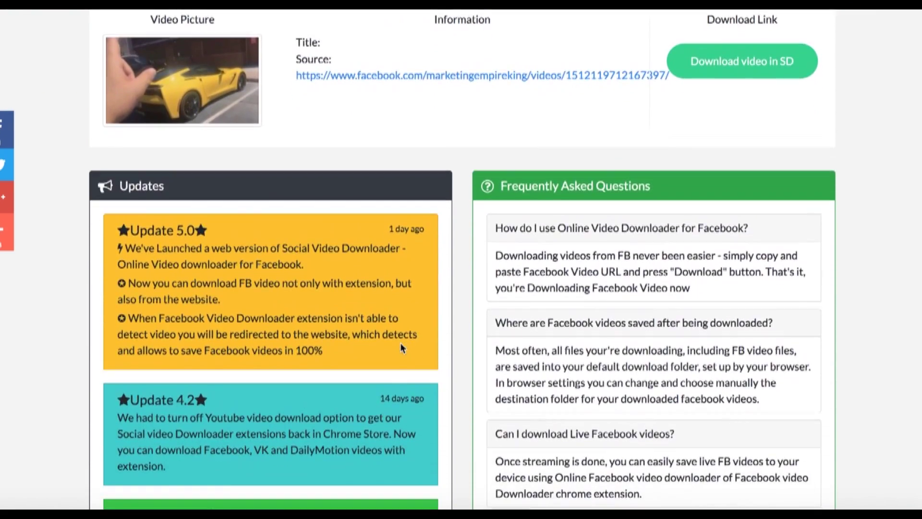
scroll(401, 345, up, 7)
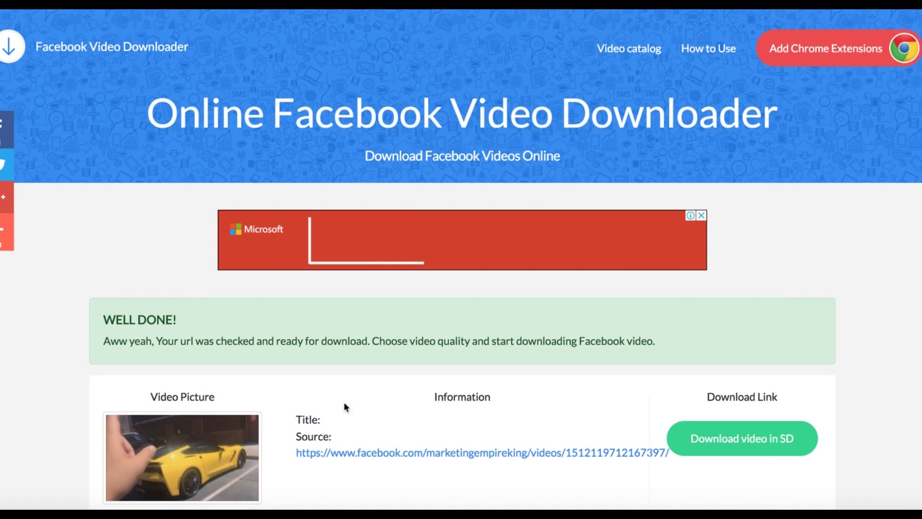
scroll(324, 453, down, 4)
scroll(325, 456, up, 1)
scroll(325, 456, up, 1)
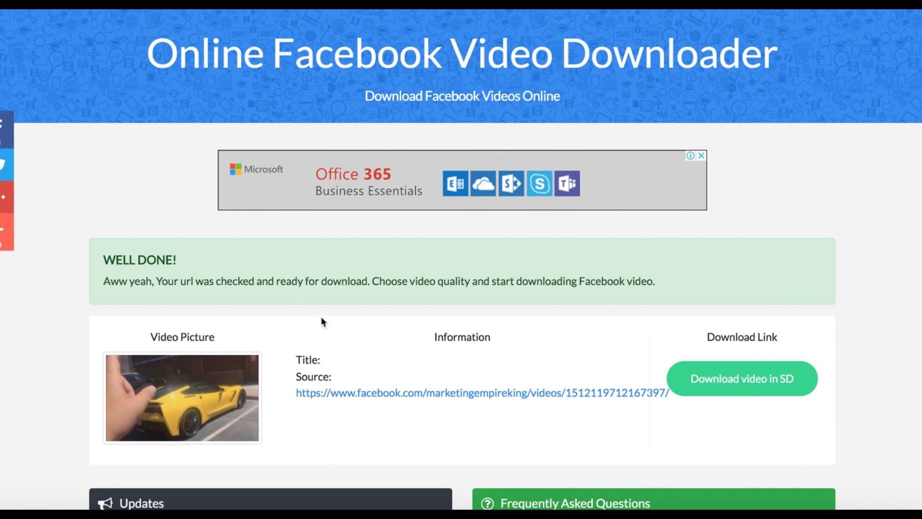
scroll(387, 263, up, 2)
scroll(389, 266, down, 4)
scroll(388, 265, up, 4)
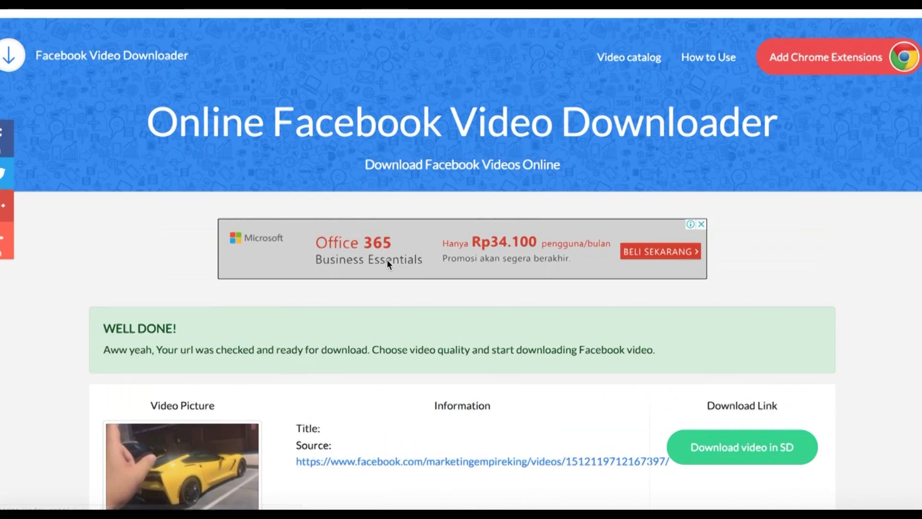
scroll(388, 265, down, 3)
scroll(388, 265, up, 3)
scroll(388, 264, down, 1)
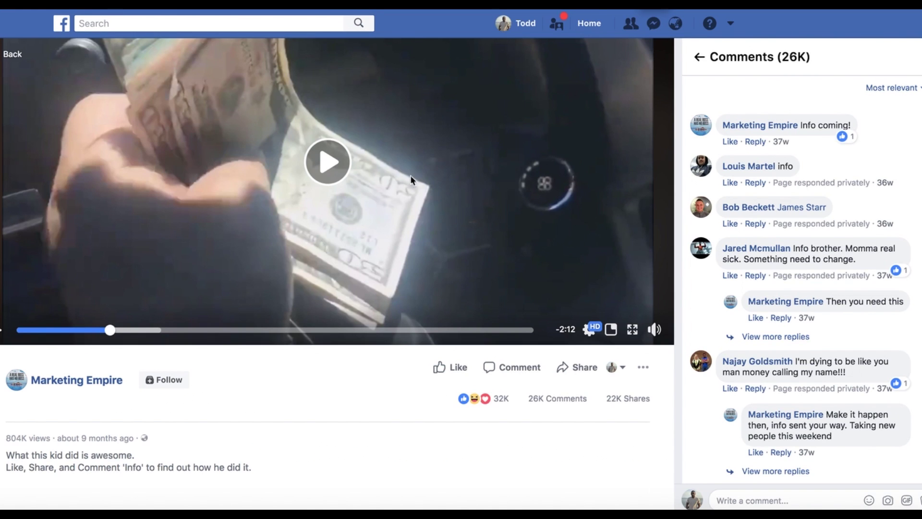
Highlight the video's caption text line by line, ending on "Comment 'Info' to find out how he did it."
drag(7, 455, 139, 458)
drag(7, 465, 146, 466)
drag(255, 468, 78, 468)
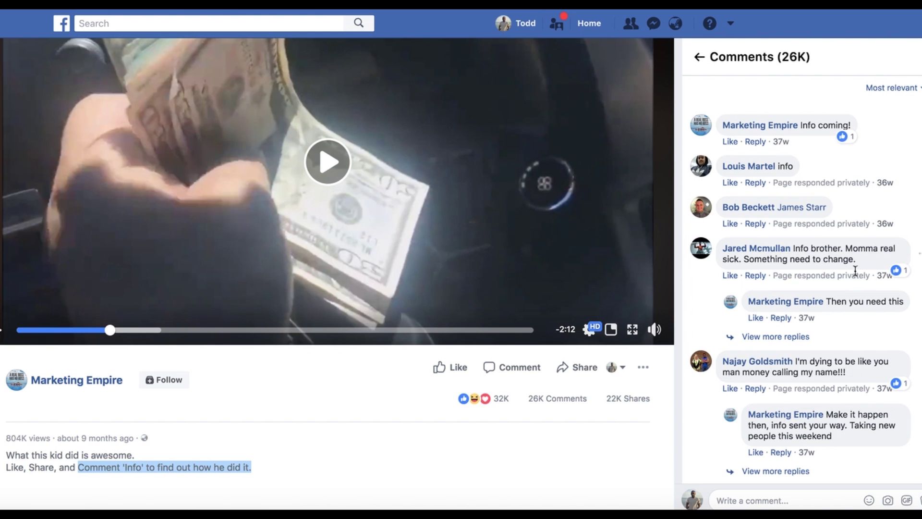
Find the comment "Show me please and more information" and highlight its "Page responded privately" note
scroll(823, 154, down, 6)
scroll(823, 154, up, 6)
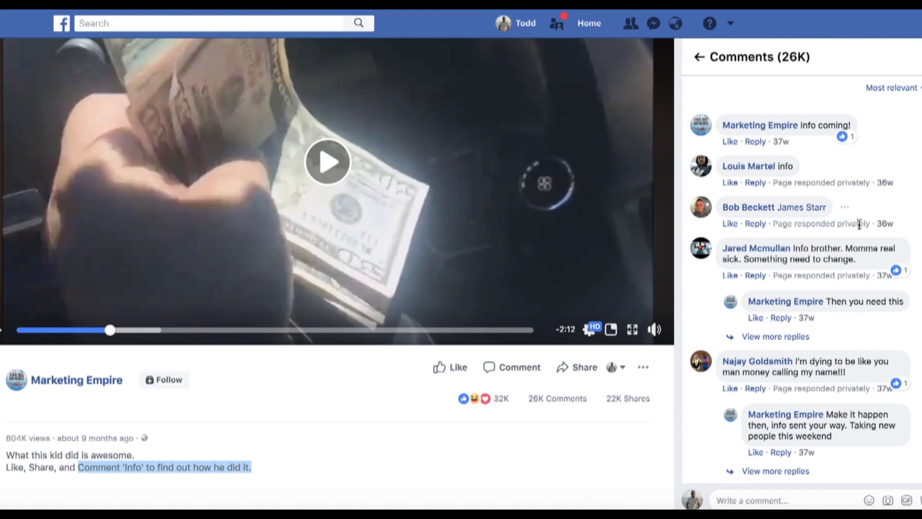
scroll(774, 292, down, 10)
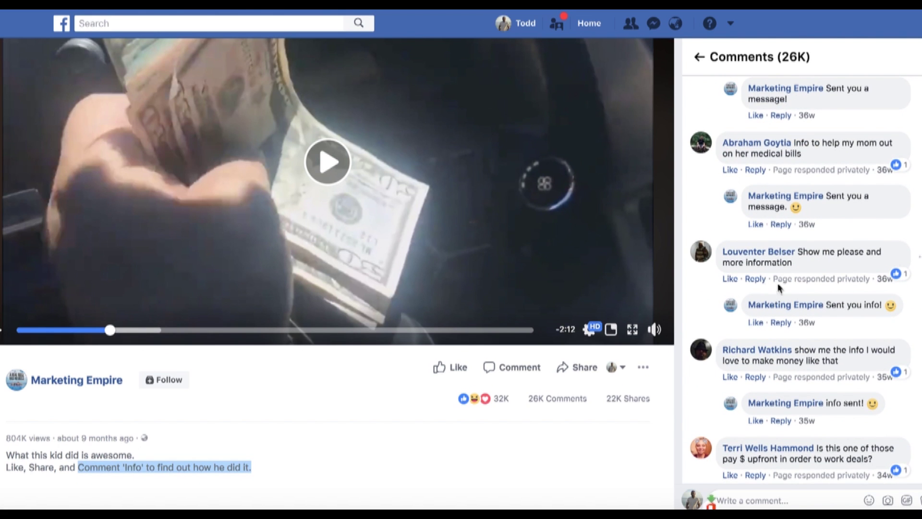
drag(773, 276, 871, 275)
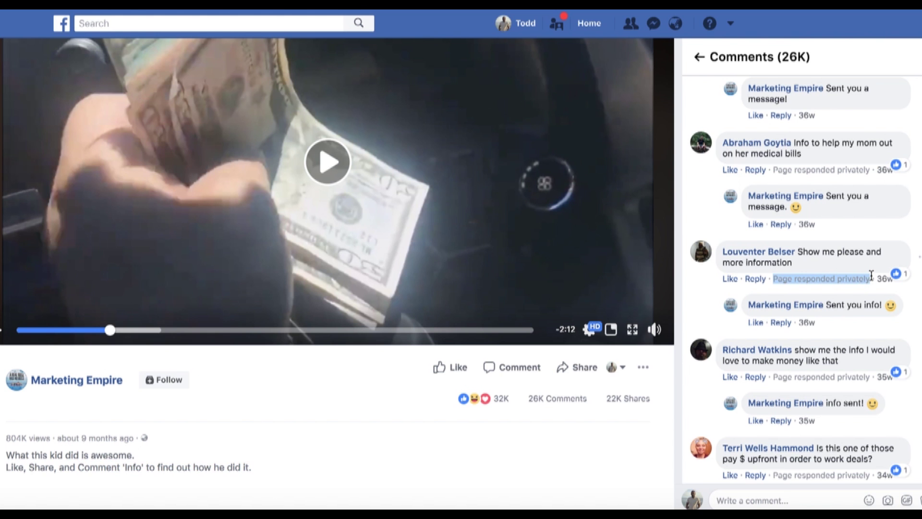
Review the surrounding comments on the video and Marketing Empire's replies to them
scroll(832, 219, up, 8)
scroll(831, 219, down, 11)
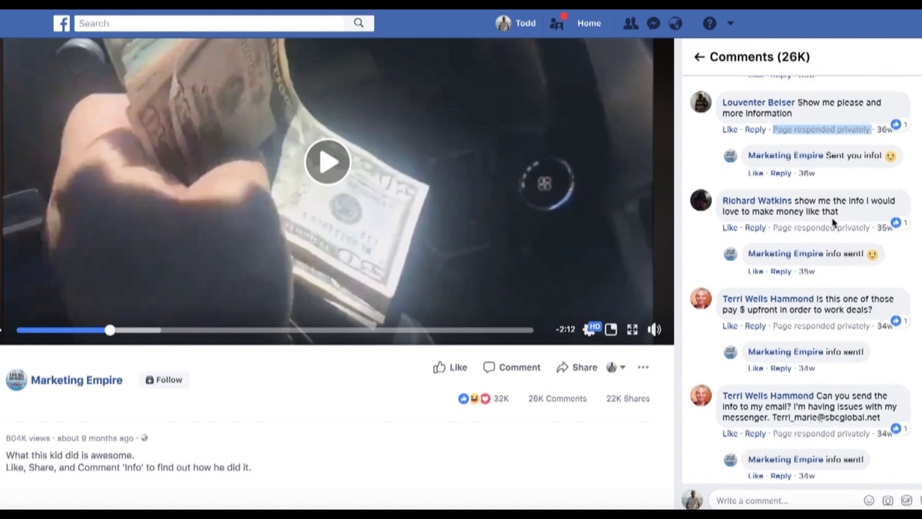
scroll(832, 218, down, 5)
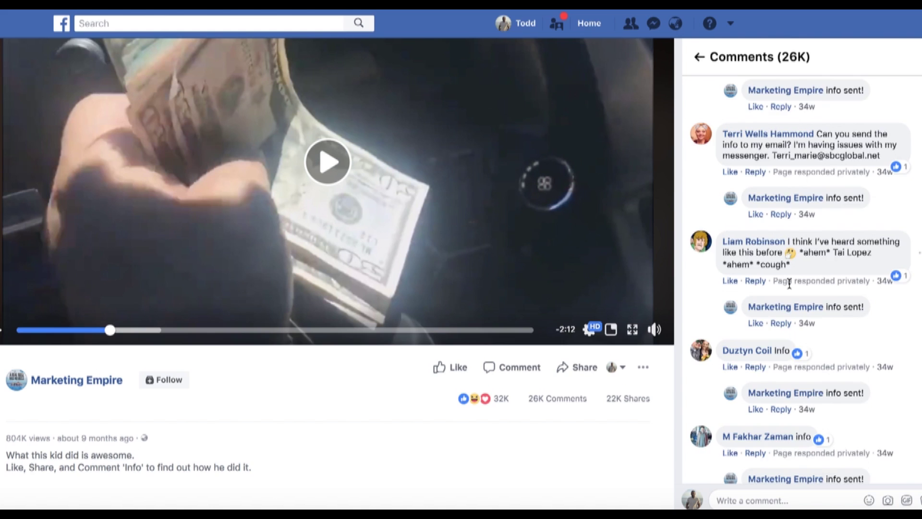
scroll(788, 285, down, 3)
scroll(788, 286, up, 9)
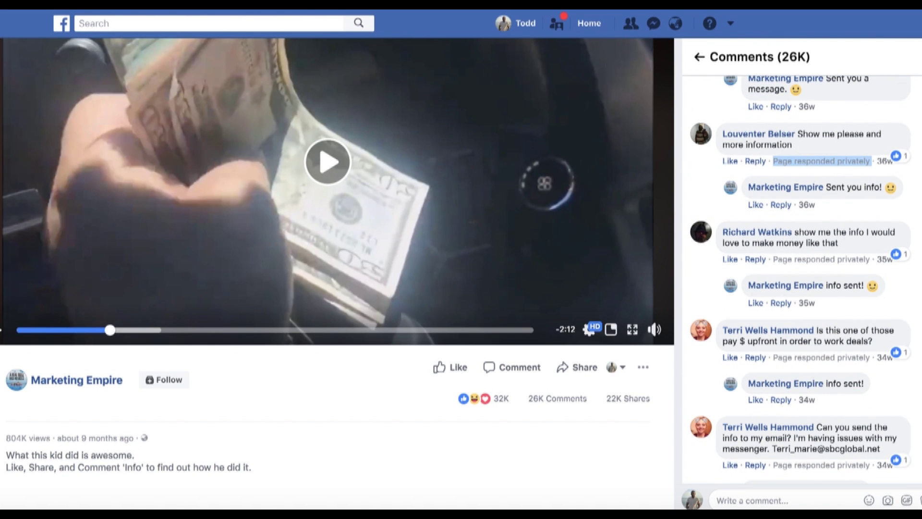